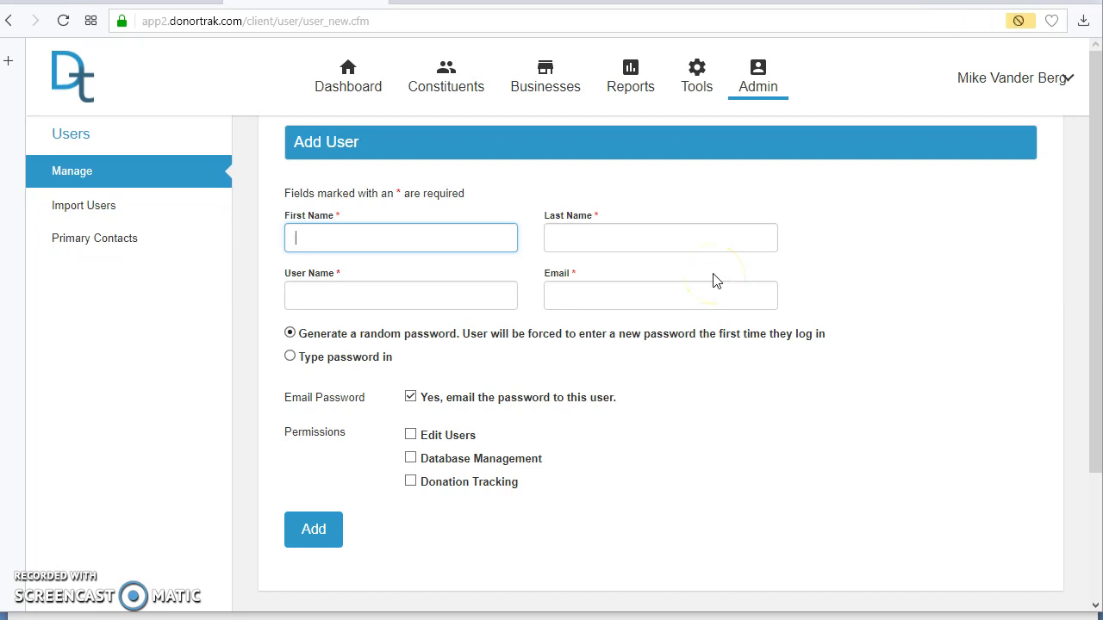
Enter the new user's first name and last name, correcting typos in the last name.
key("Tab")
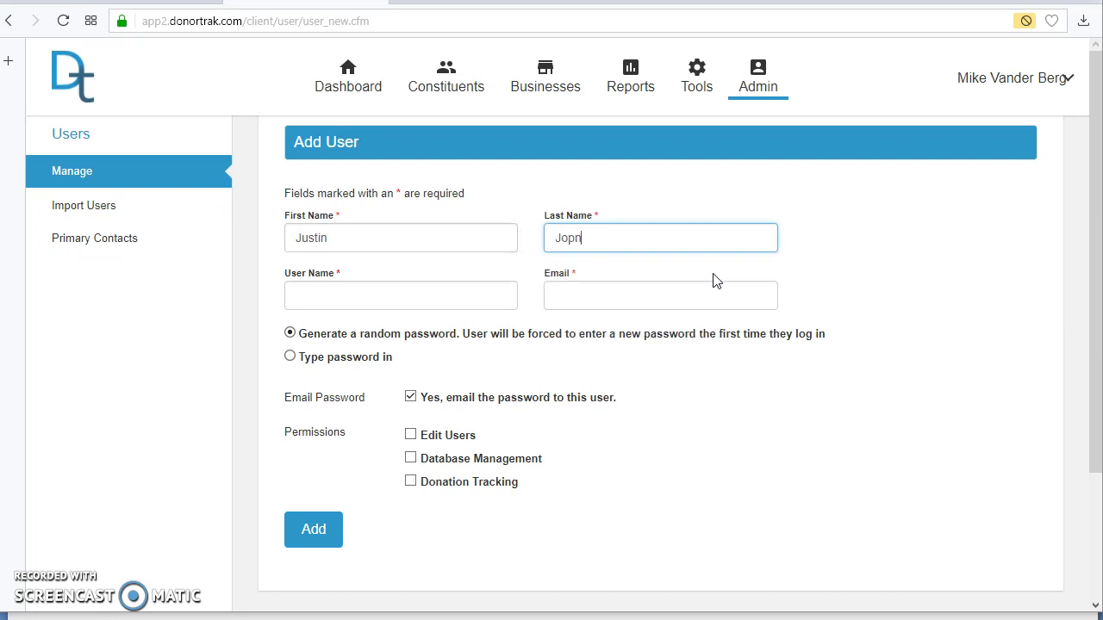
key("Tab")
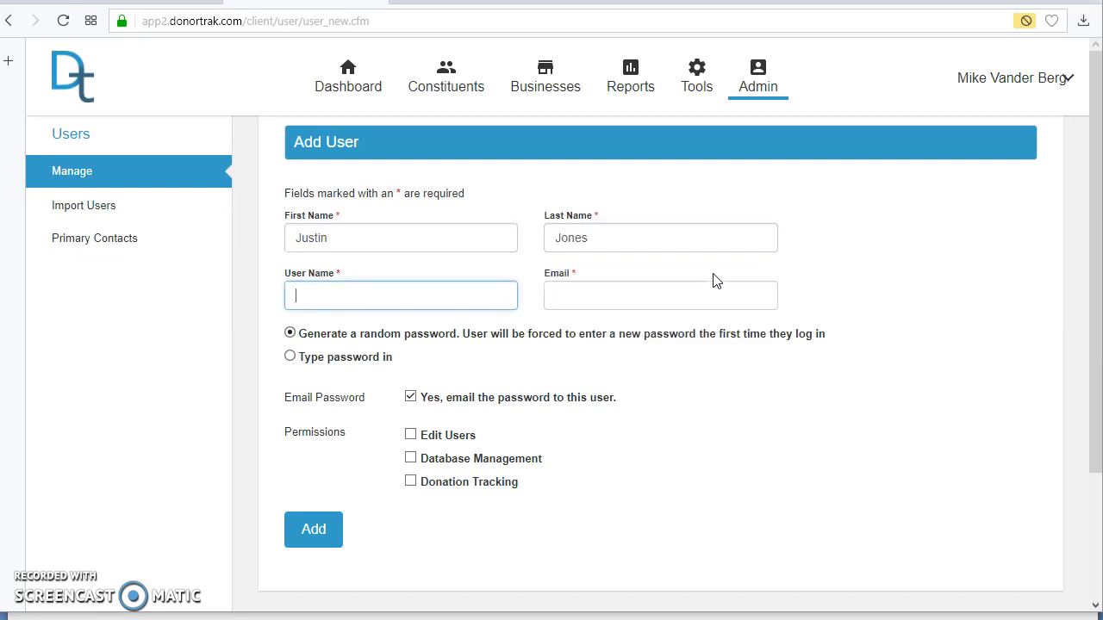
Fill in the new user's user name and e-mail address.
key("Tab")
type("jjo")
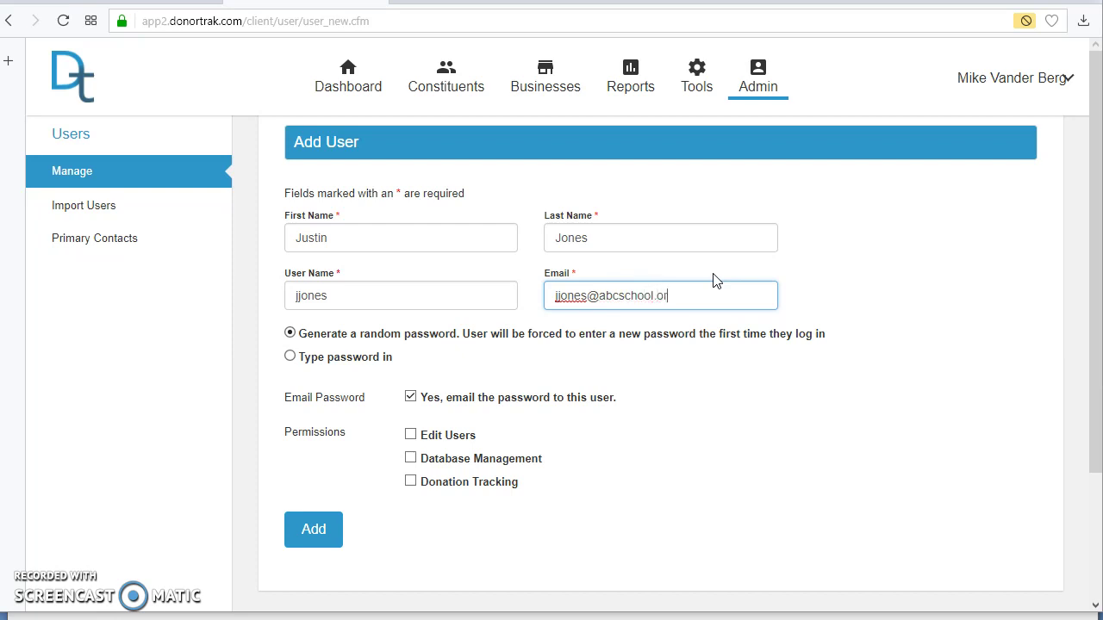
key("Tab")
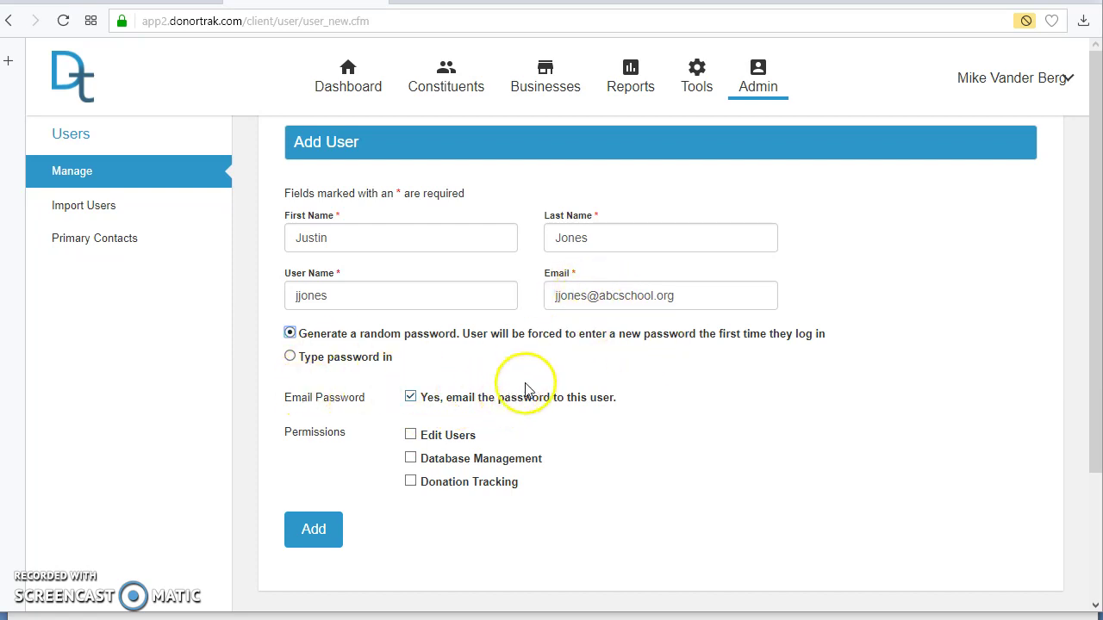
Choose 'Type password in' and enter and confirm the new user's password.
left_click(291, 359)
left_click(364, 408)
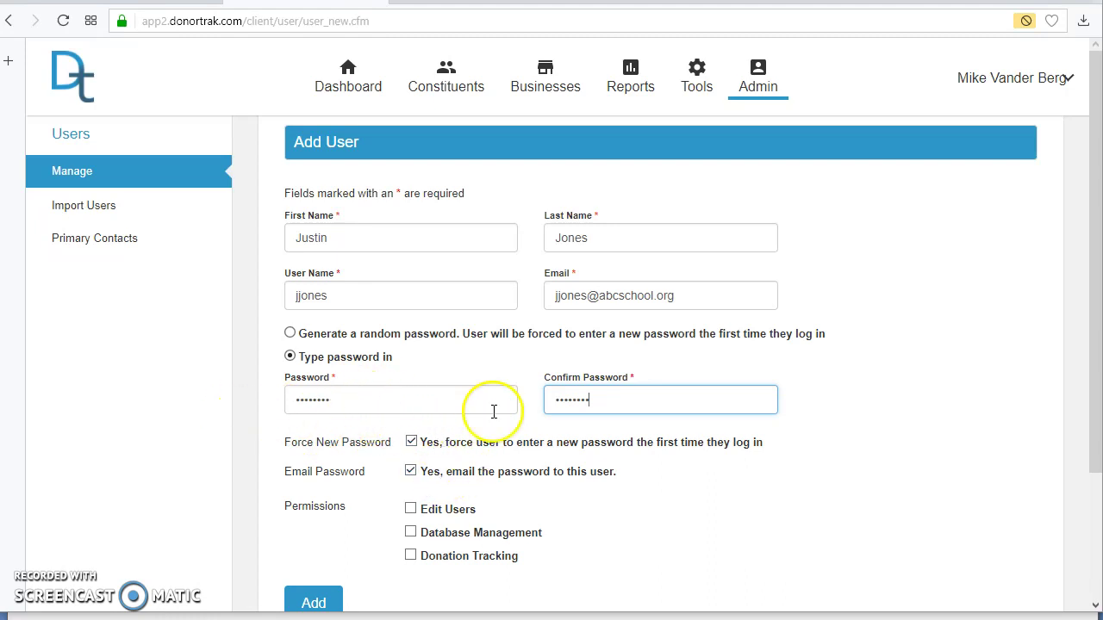
Turn off Force New Password and e-mailing the password to the user.
left_click(411, 442)
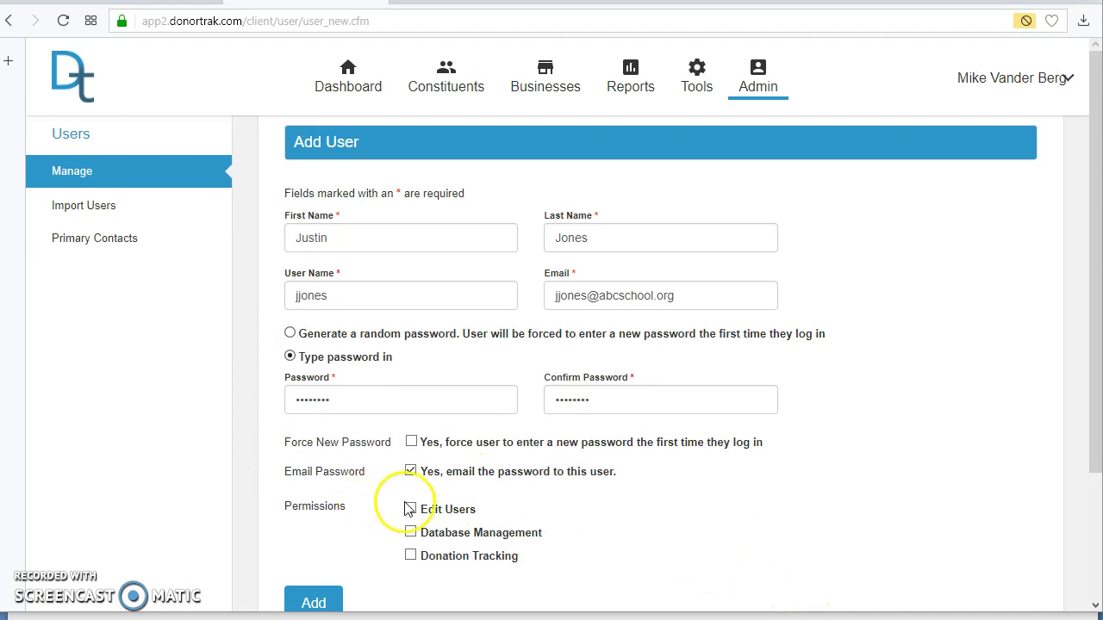
left_click(411, 472)
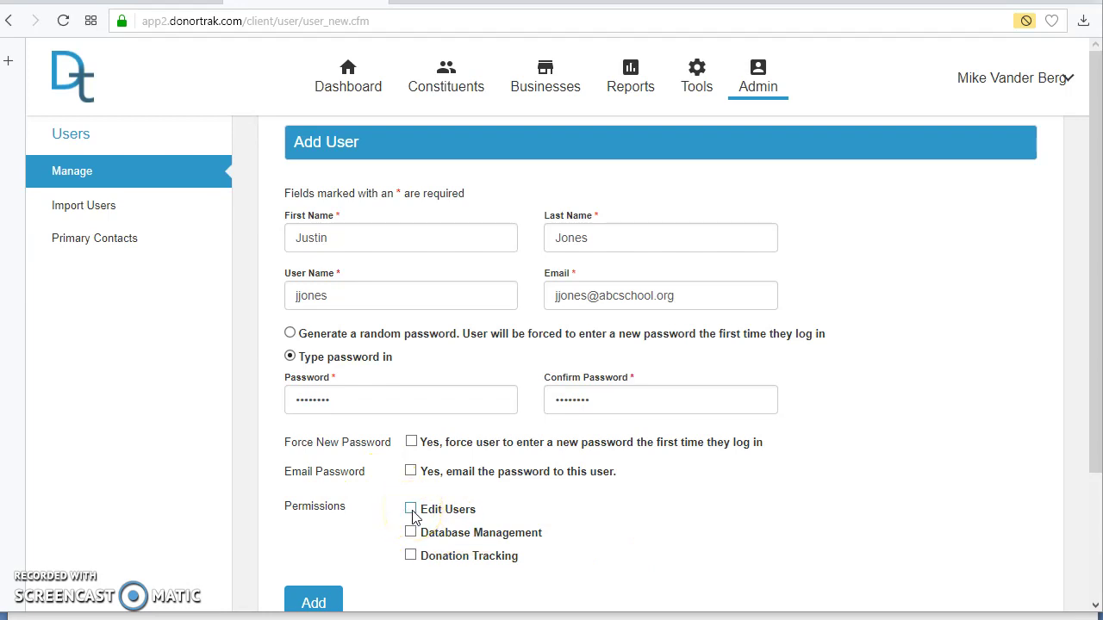
left_click(758, 82)
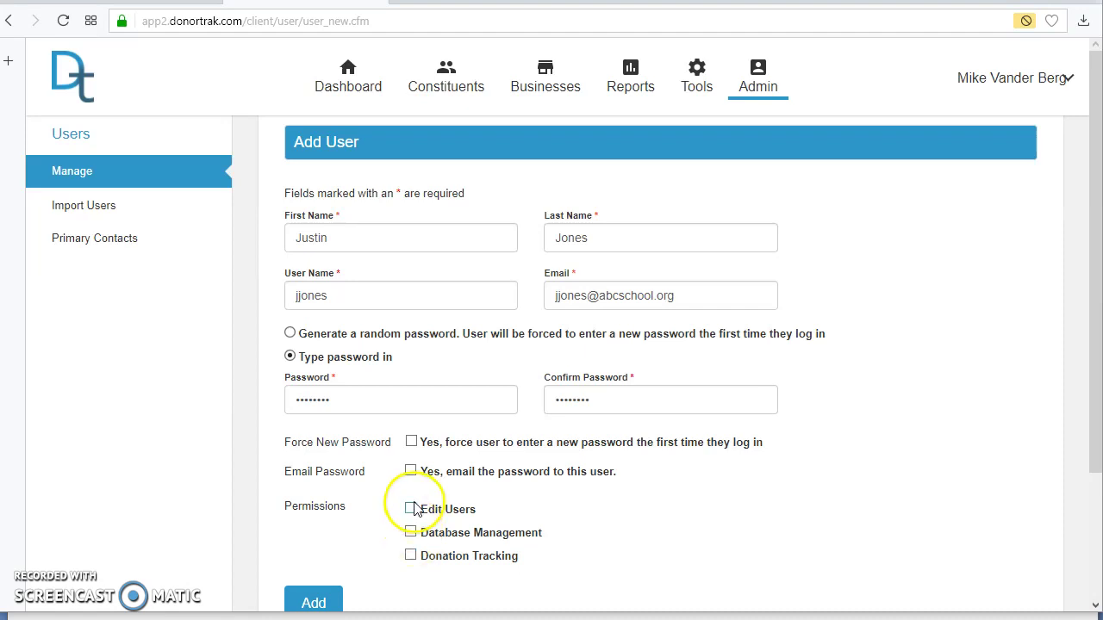
Grant Database Management and Donation Tracking permissions and add the user.
left_click(410, 533)
left_click(410, 556)
left_click(313, 601)
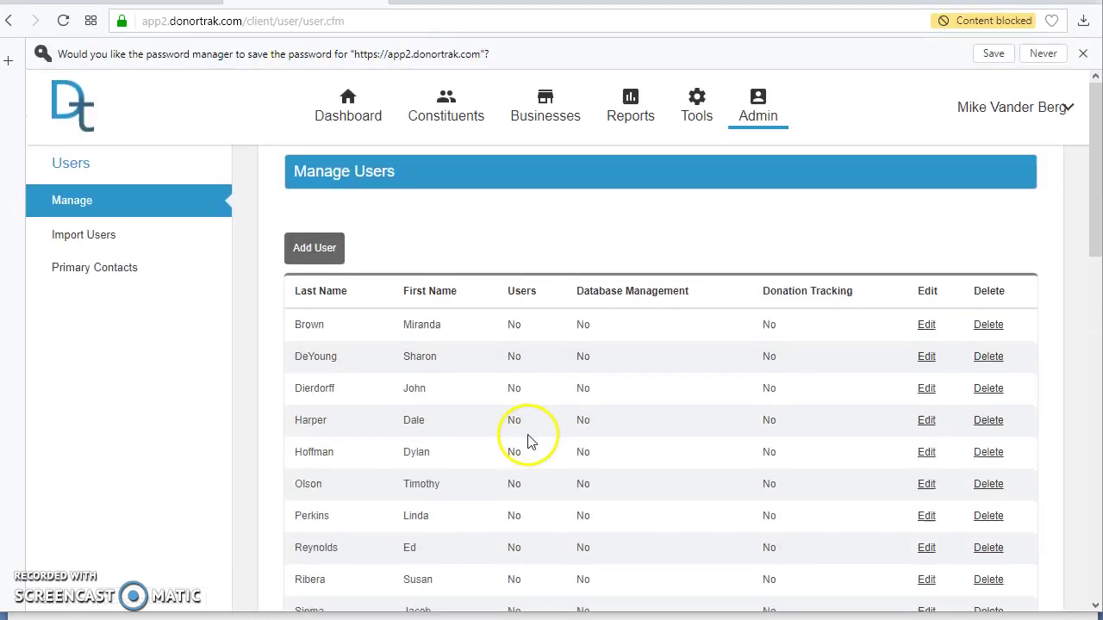
scroll(529, 443, "down", 5)
scroll(529, 443, "up", 5)
Delete the first user in the Manage Users list, confirming with OK.
left_click(925, 331)
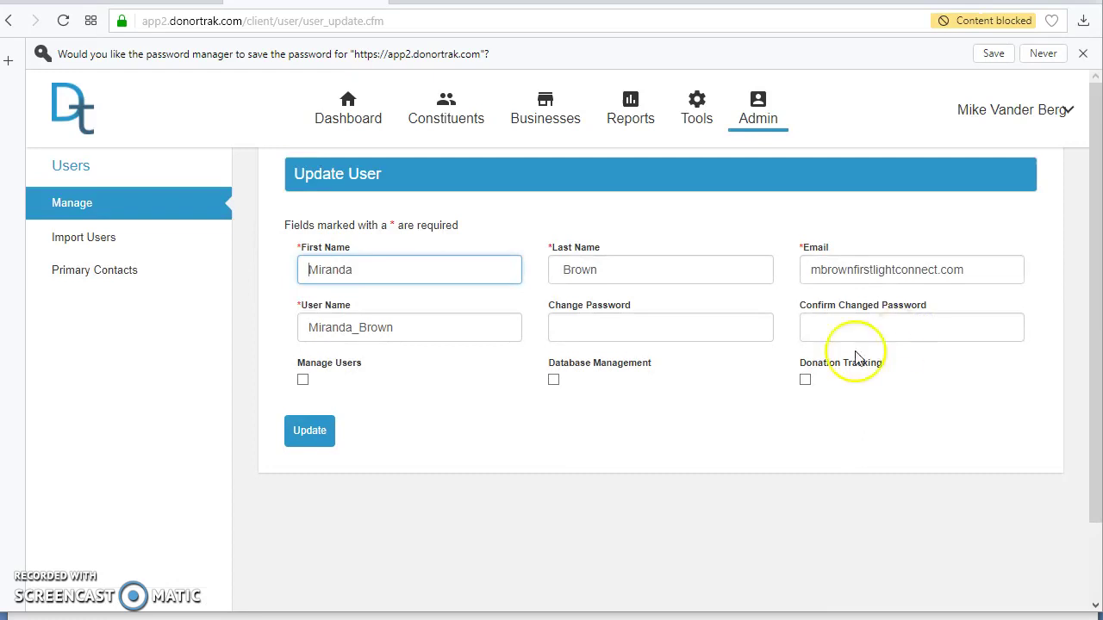
left_click(14, 29)
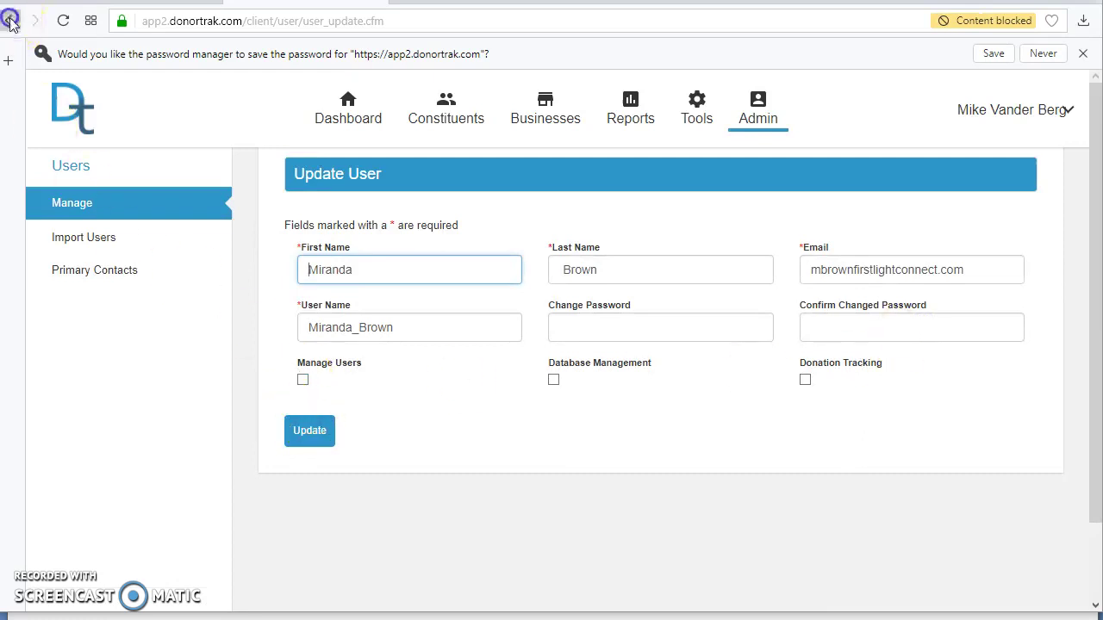
left_click(985, 329)
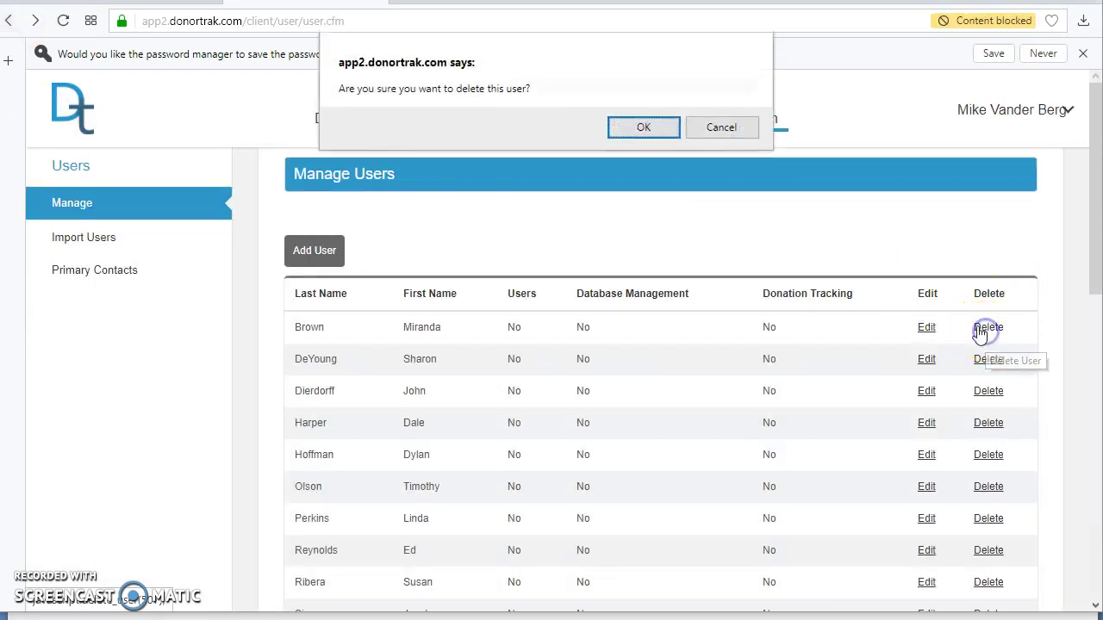
left_click(642, 131)
Show the Import Users page with its spreadsheet column instructions.
scroll(769, 237, "down", 5)
scroll(769, 237, "up", 5)
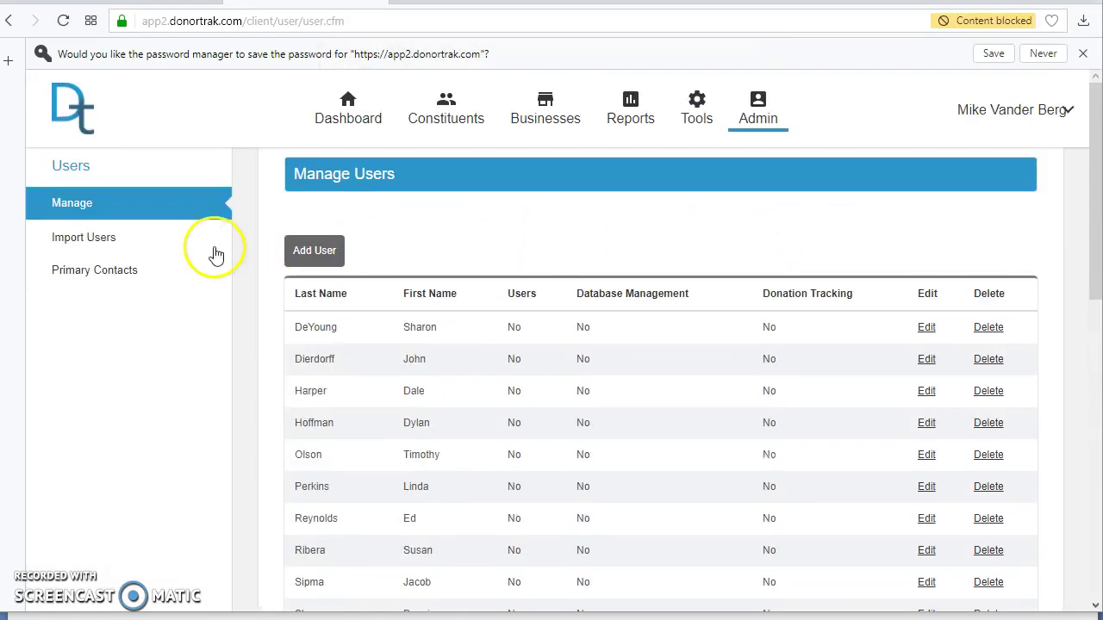
left_click(116, 239)
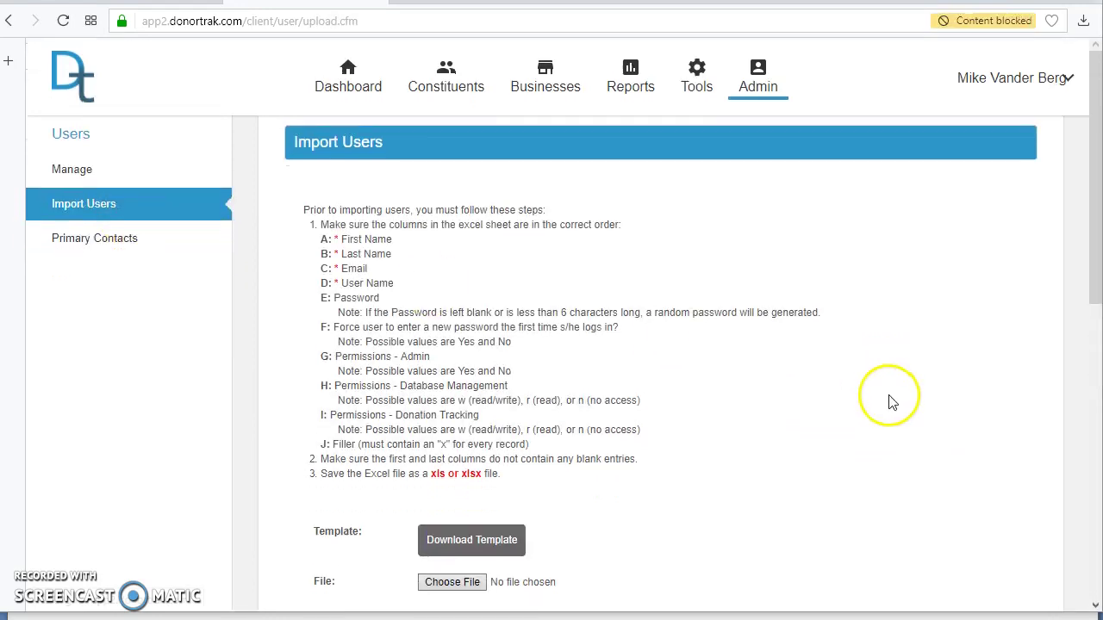